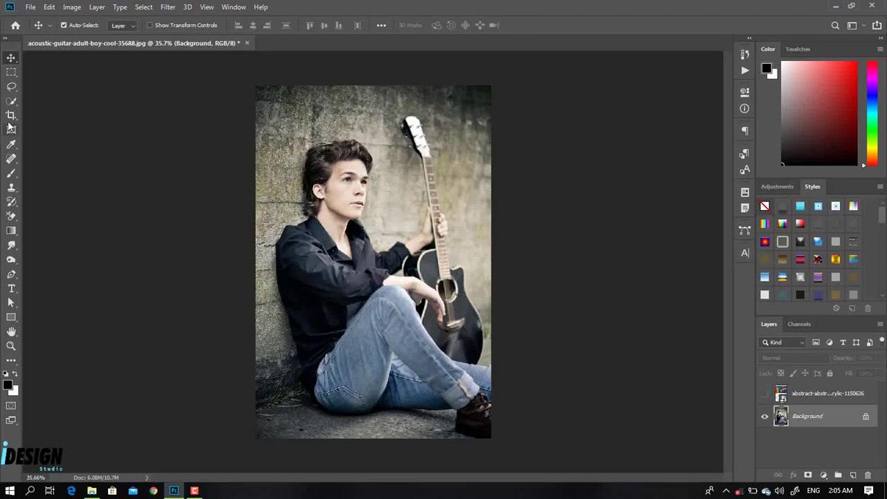
# - Quick-select the boy, his sleeve, hand and guitar, subtracting stray concrete-wall areas with Alt
pyautogui.click(11, 100)
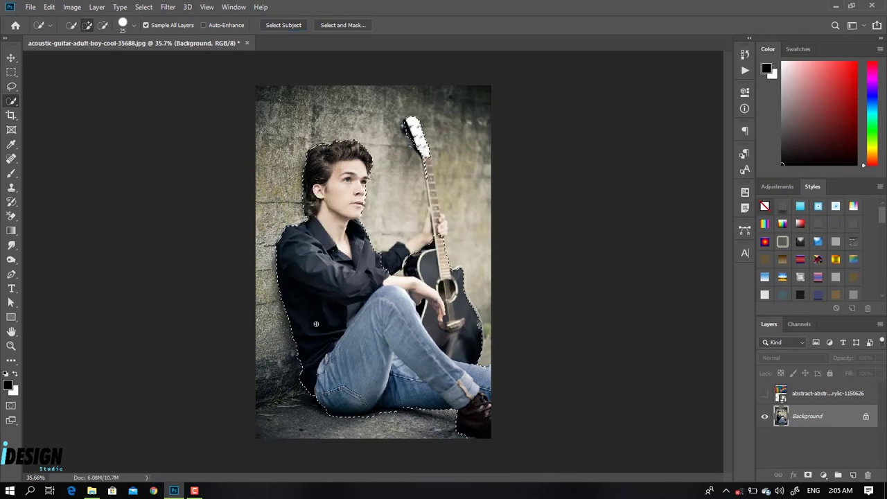
pyautogui.scroll(3, 361, 276)
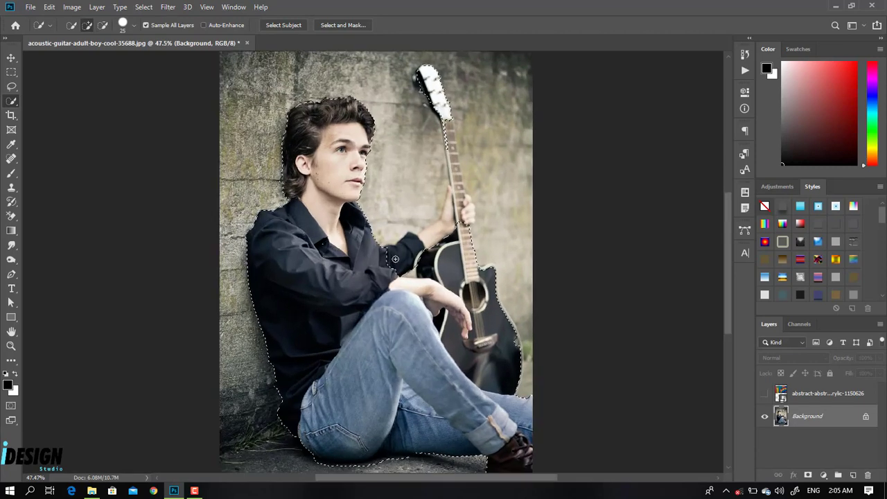
pyautogui.click(411, 247)
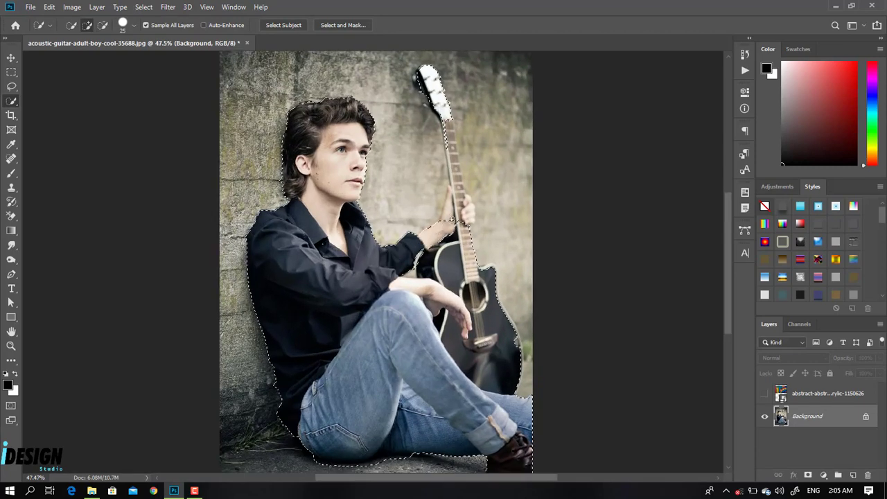
pyautogui.moveTo(458, 208); pyautogui.dragTo(466, 211)
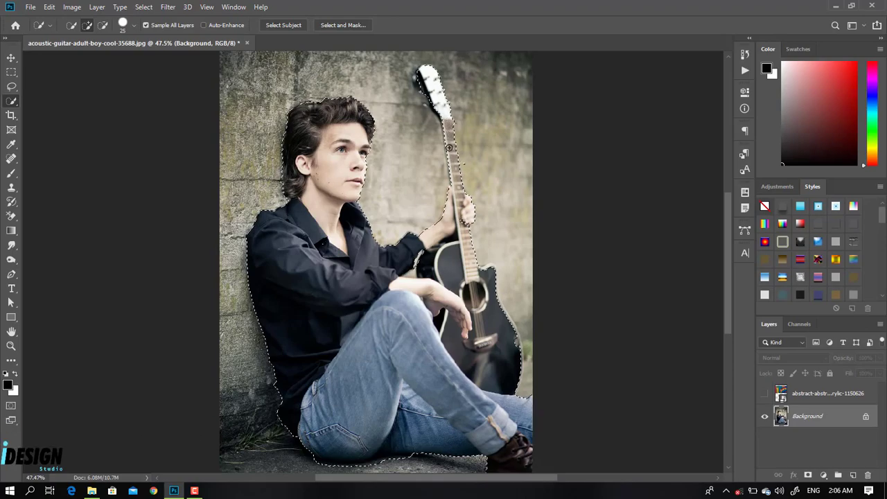
pyautogui.press('alt')
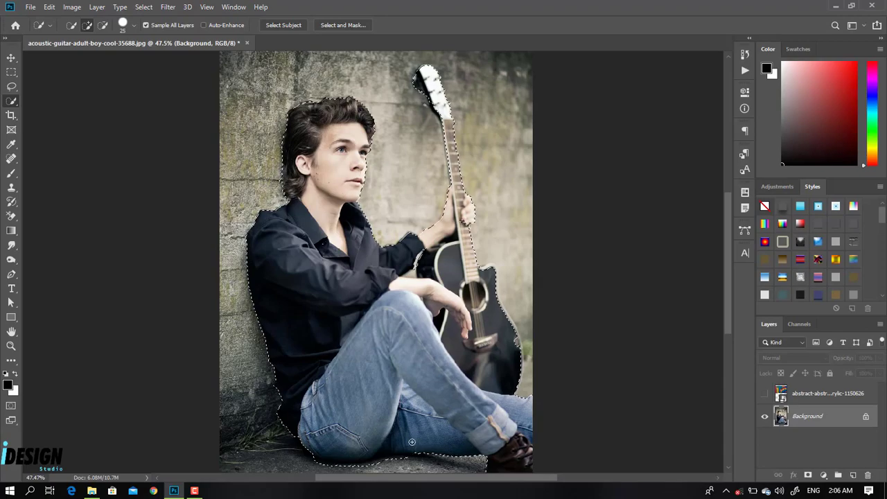
pyautogui.press('alt')
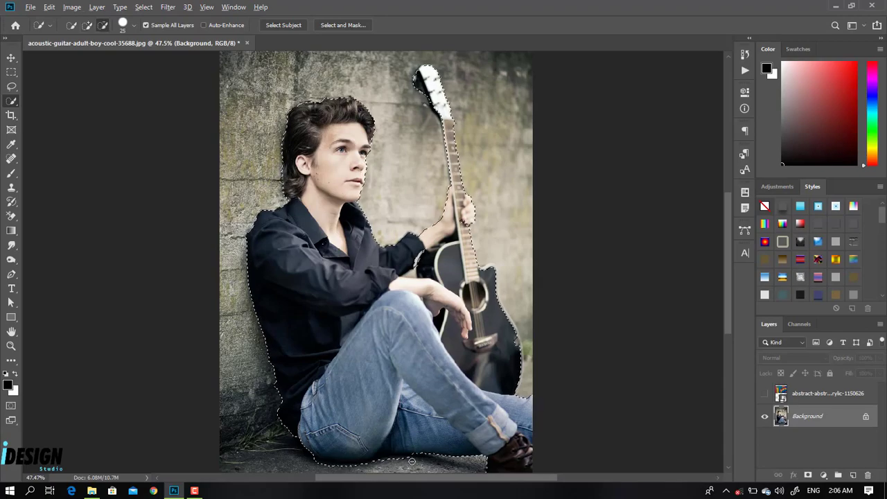
pyautogui.press('alt')
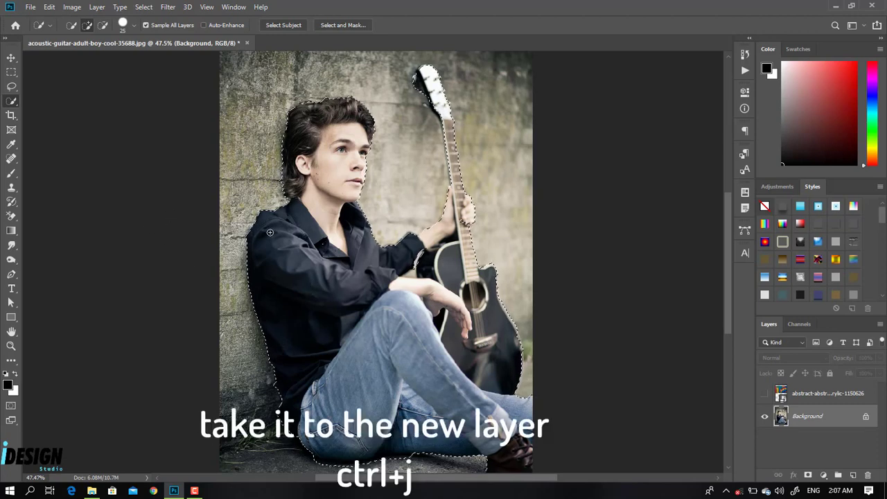
# - Copy the boy selection to its own layer, then select all of the rainbow painting layer
pyautogui.hotkey('ctrl', 'j')
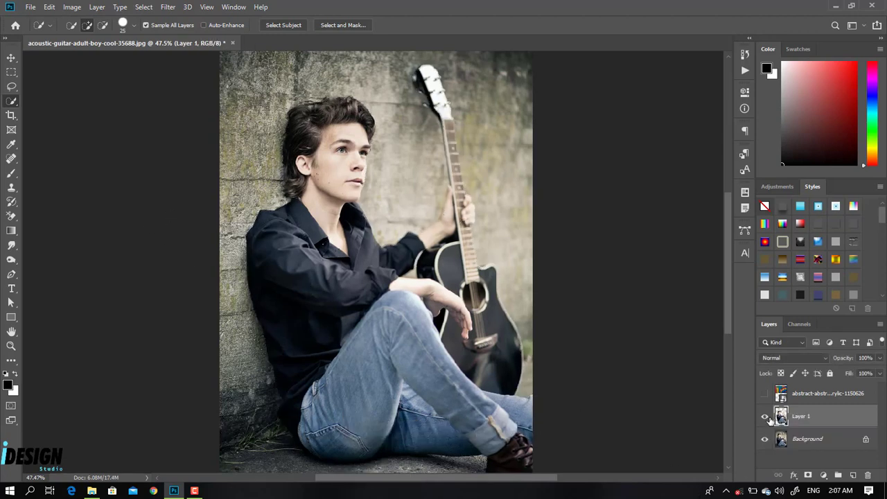
pyautogui.click(766, 416)
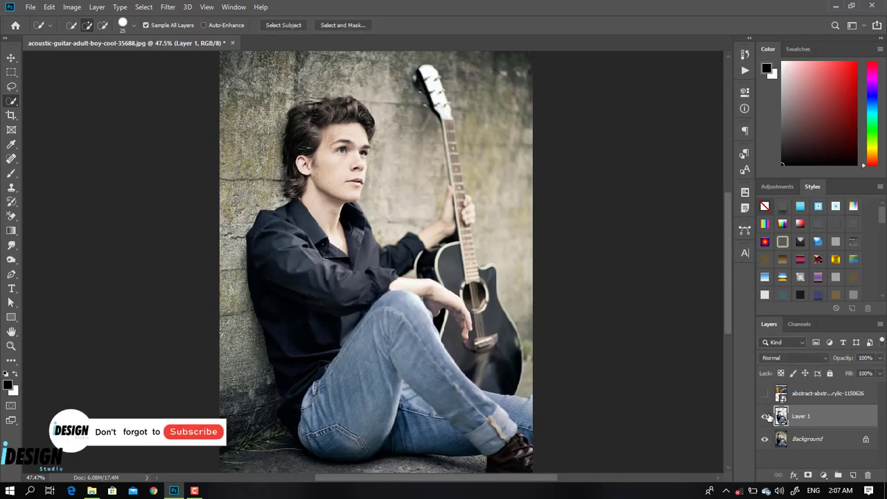
pyautogui.click(766, 416)
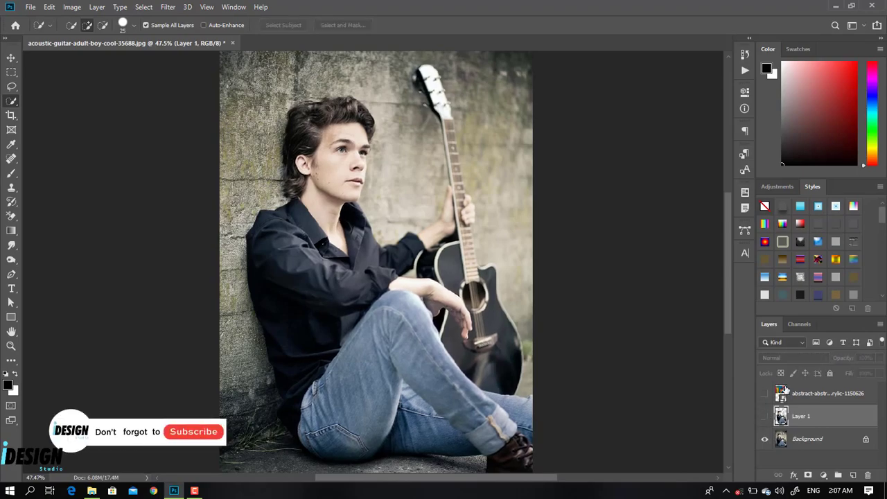
pyautogui.click(784, 393)
pyautogui.click(765, 439)
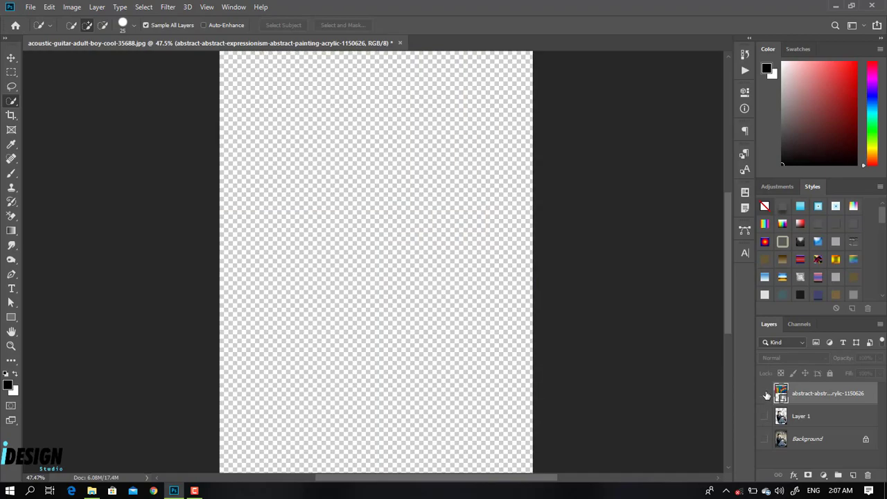
pyautogui.click(766, 393)
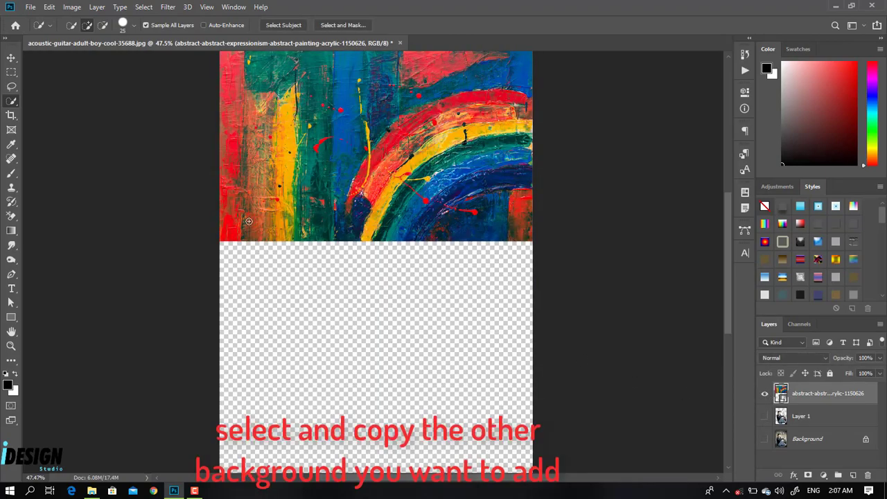
pyautogui.hotkey('ctrl', 'a')
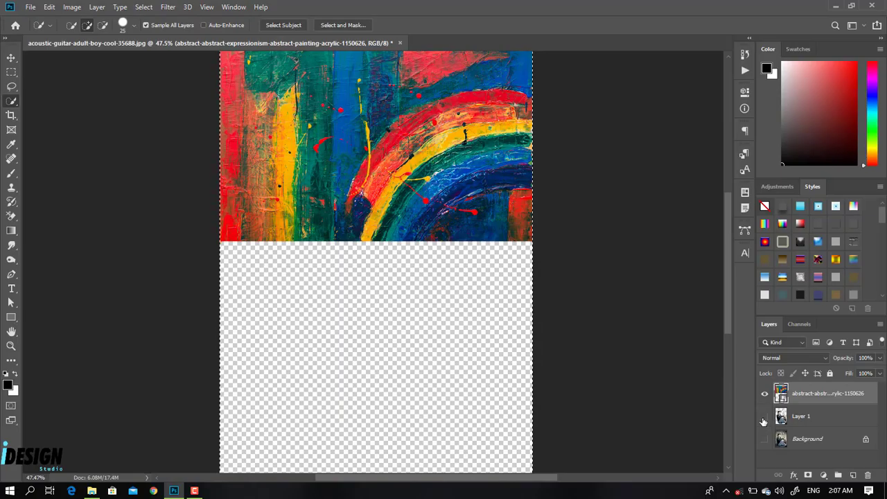
# - Hide the painting, add an empty layer above the background photo, and open Vanishing Point
pyautogui.click(765, 416)
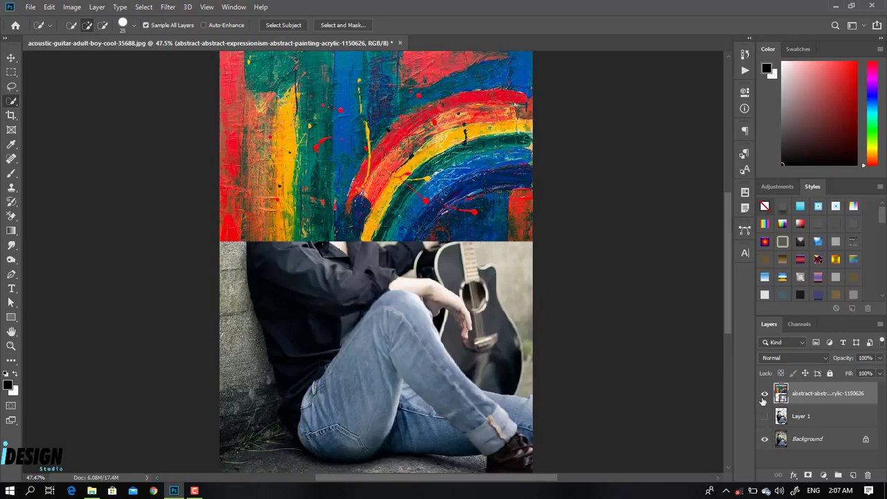
pyautogui.click(765, 394)
pyautogui.click(815, 439)
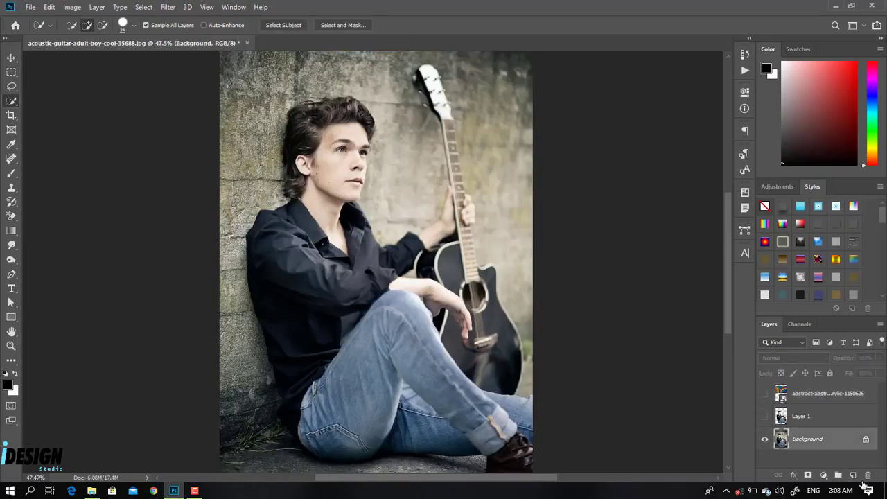
pyautogui.click(853, 475)
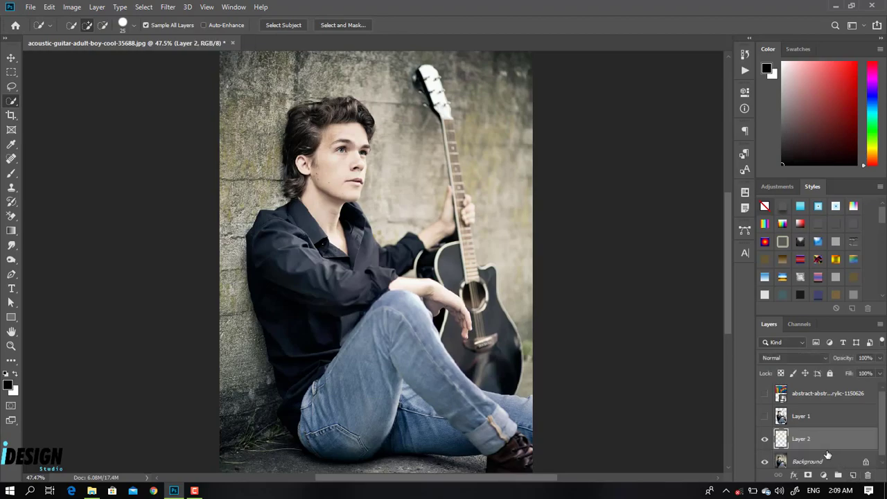
pyautogui.click(169, 7)
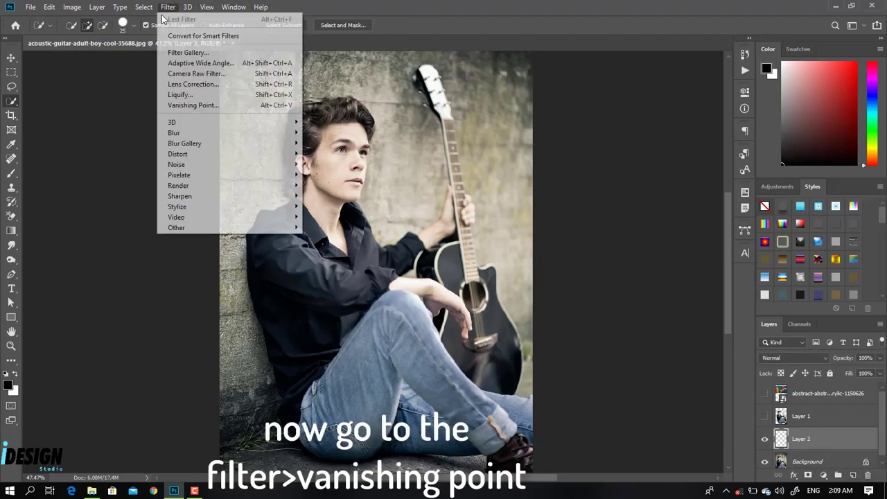
pyautogui.click(192, 105)
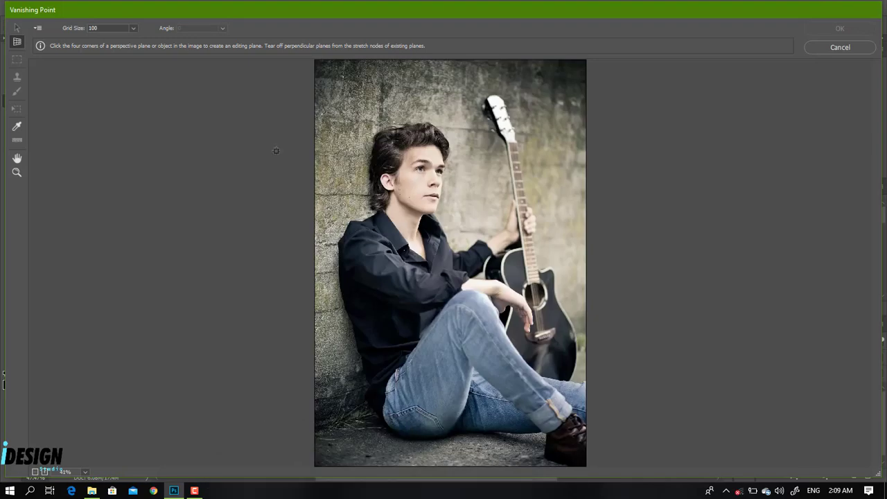
# - Draw a four-corner plane from the photo's top corners to a slanted floor line, then paste the painting
pyautogui.click(317, 61)
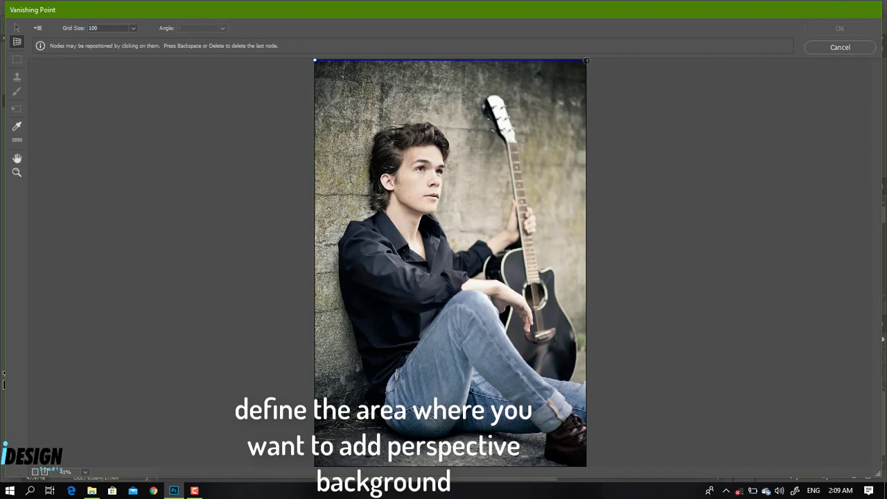
pyautogui.click(587, 60)
pyautogui.click(586, 346)
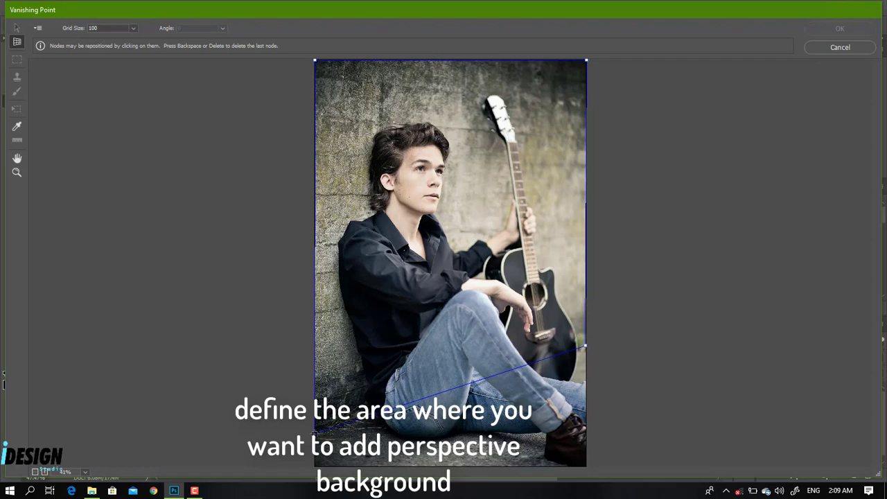
pyautogui.click(316, 433)
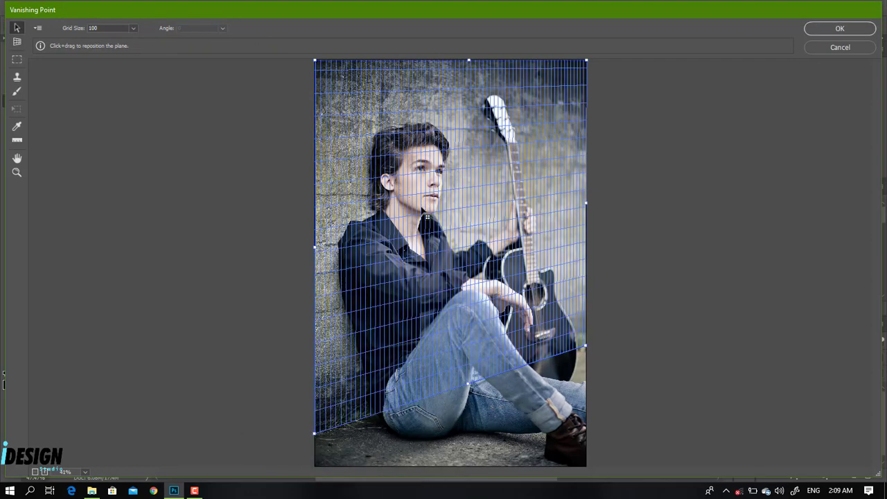
pyautogui.press('ctrl')
pyautogui.hotkey('ctrl', 'v')
# - Move the pasted rainbow painting into the plane, scale it to cover the wall, and apply it
pyautogui.moveTo(449, 153); pyautogui.dragTo(466, 188)
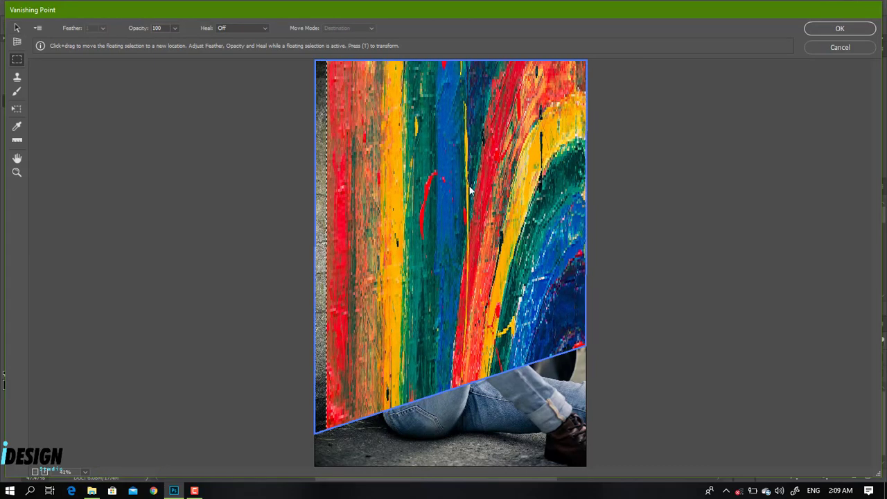
pyautogui.press('t')
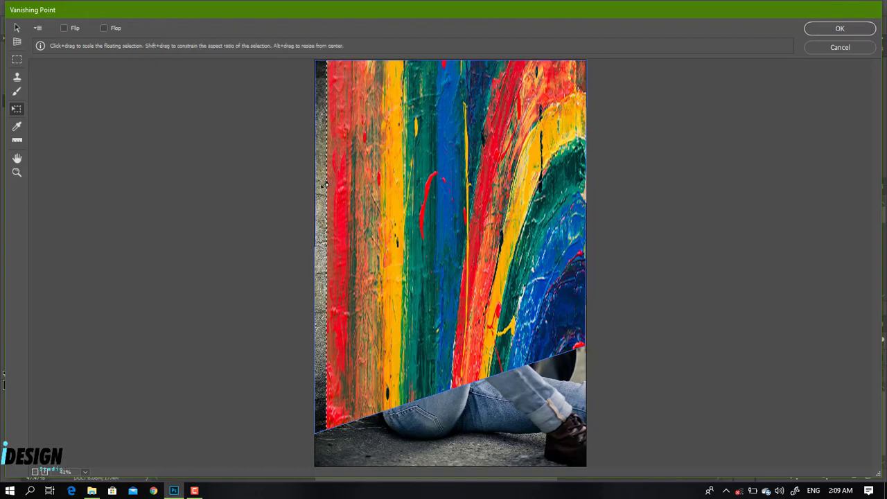
pyautogui.moveTo(326, 186); pyautogui.dragTo(308, 195)
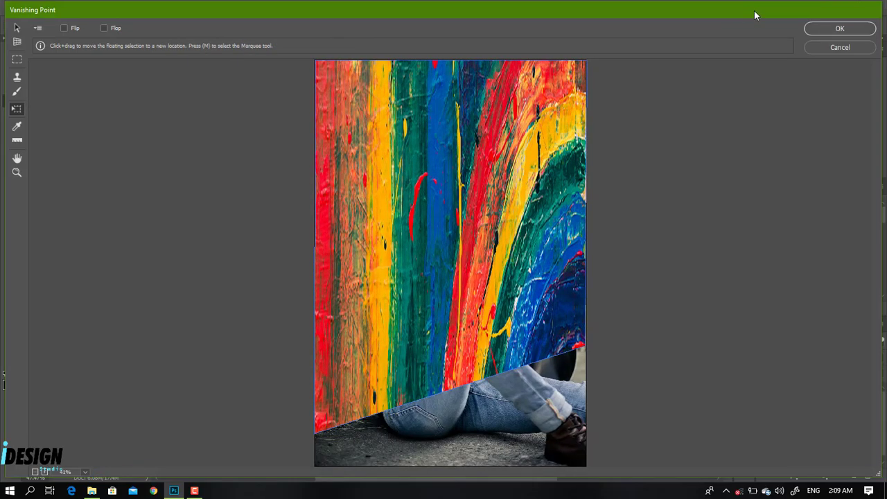
pyautogui.click(834, 31)
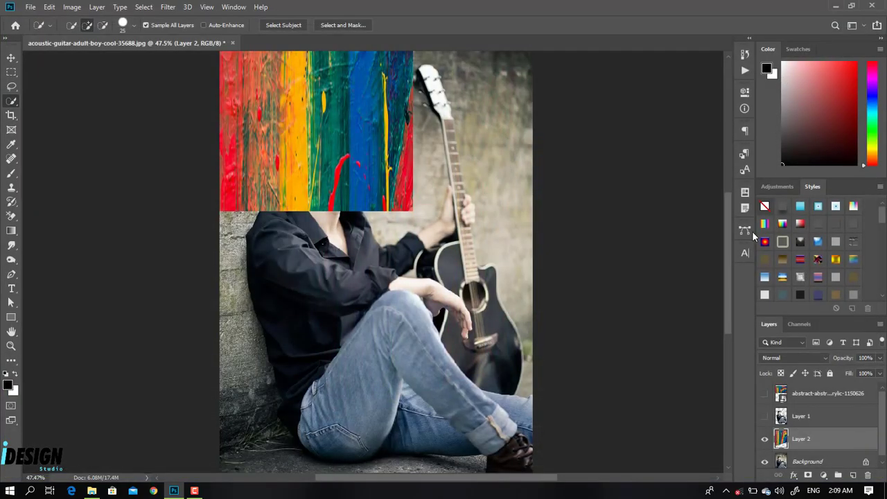
pyautogui.click(765, 440)
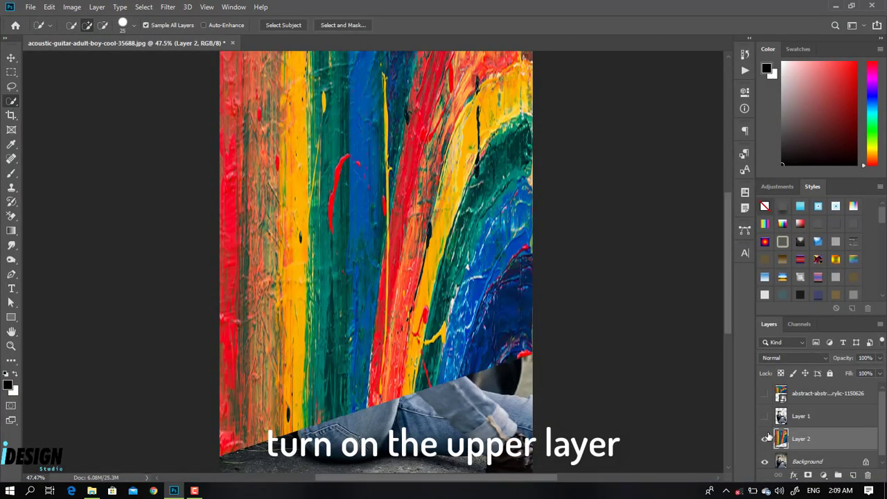
# - Show the boy layer and set Layer 2 to Overlay blending at 69% opacity
pyautogui.click(765, 416)
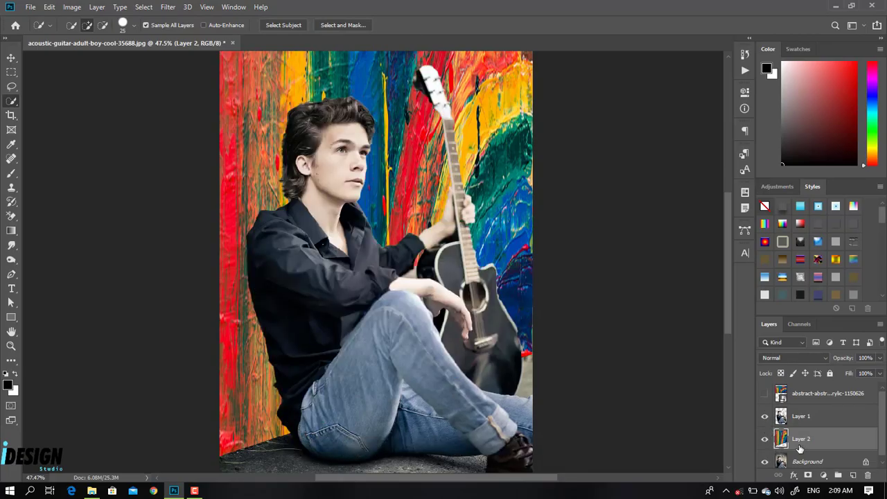
pyautogui.click(807, 355)
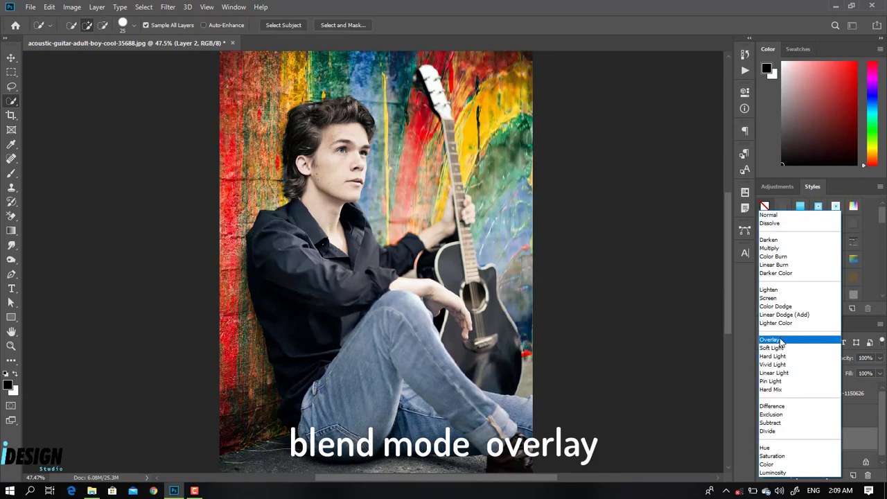
pyautogui.click(780, 340)
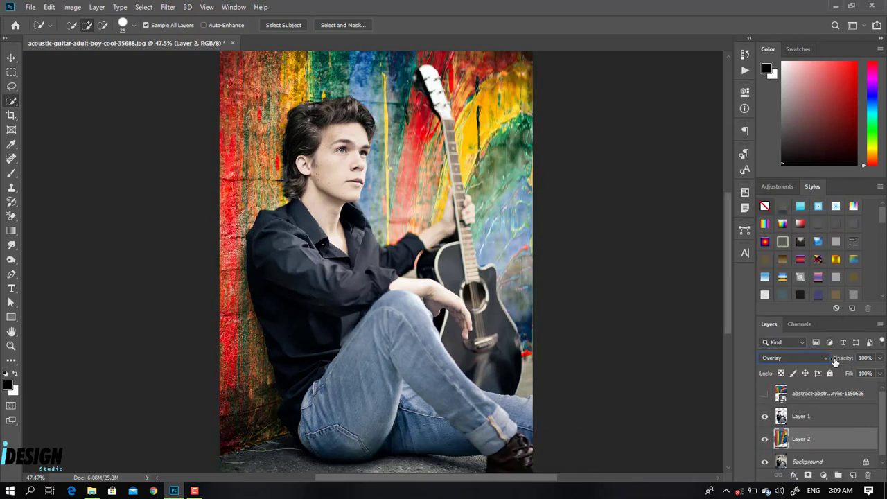
pyautogui.moveTo(836, 362)
pyautogui.mouseDown()
pyautogui.moveTo(842, 365)
pyautogui.moveTo(827, 365)
pyautogui.mouseUp()
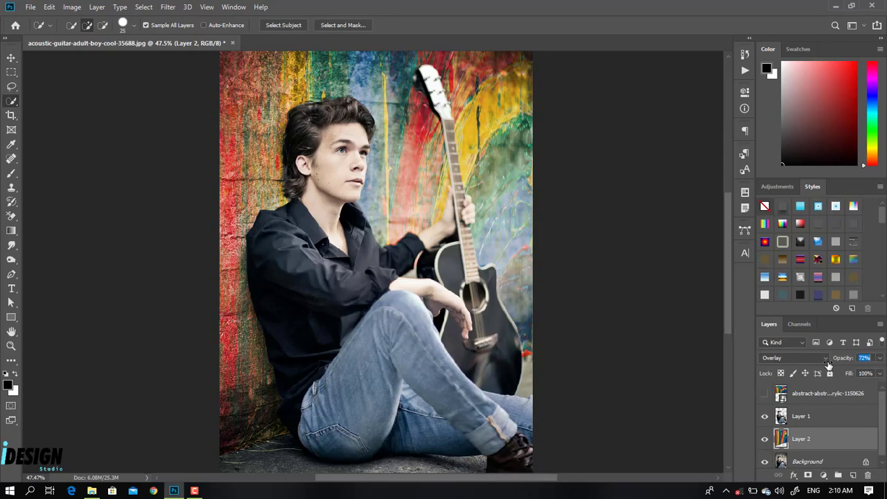
pyautogui.moveTo(828, 366); pyautogui.dragTo(827, 365)
pyautogui.click(827, 365)
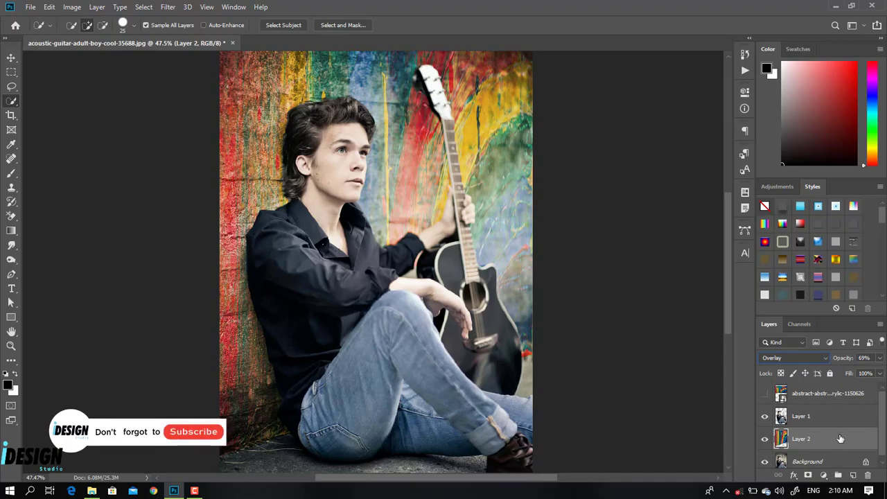
# - Add a new layer and set up a soft round 250 px brush at 42% opacity with low flow
pyautogui.click(854, 477)
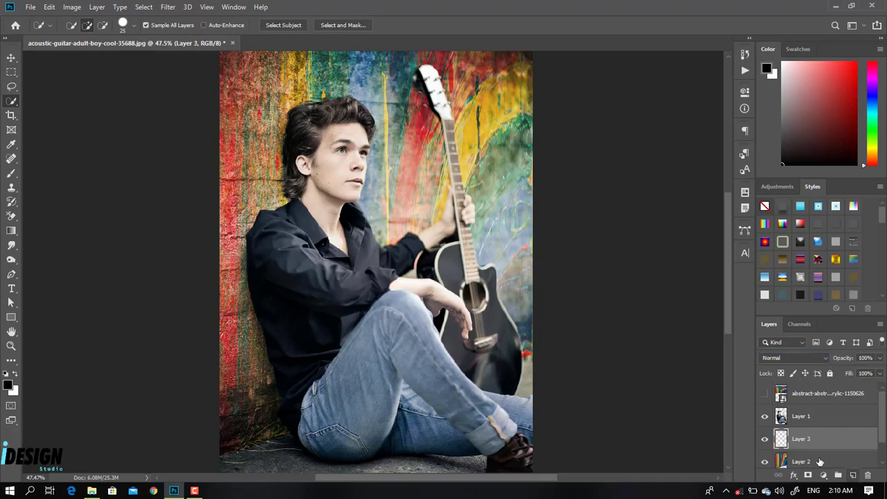
pyautogui.click(11, 173)
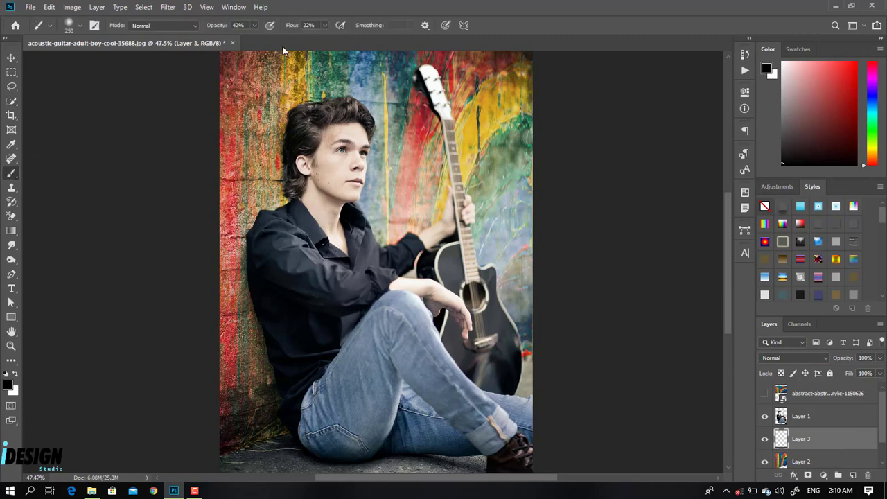
pyautogui.moveTo(293, 30); pyautogui.dragTo(296, 30)
pyautogui.rightClick(294, 229)
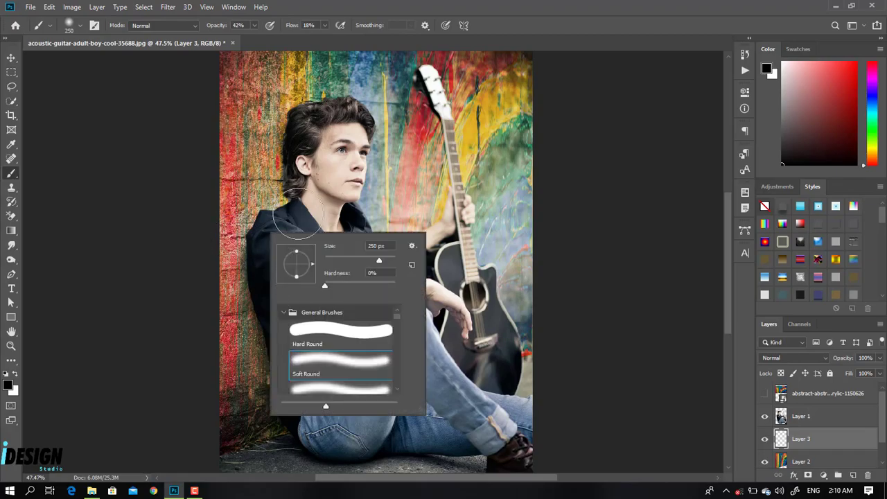
pyautogui.click(294, 208)
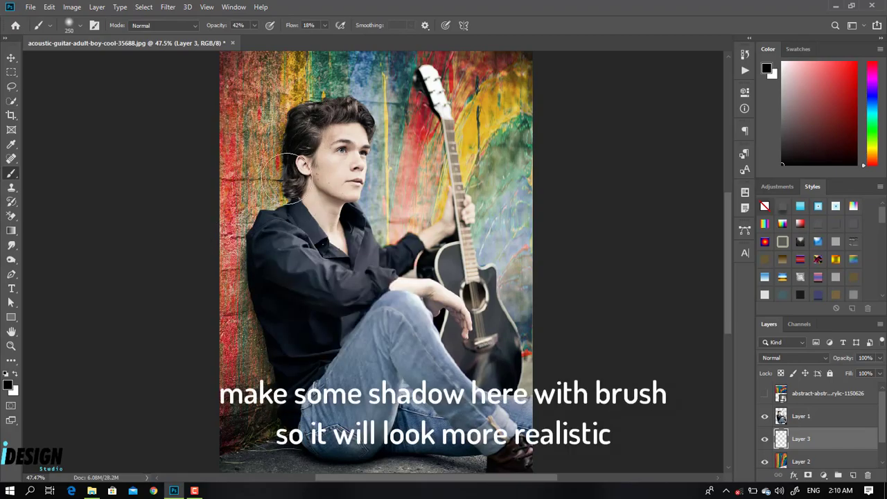
# - Paint black shadows on the wall along the boy's neck and back and around the guitar headstock
pyautogui.moveTo(284, 177)
pyautogui.mouseDown()
pyautogui.moveTo(252, 264)
pyautogui.moveTo(279, 215)
pyautogui.moveTo(284, 423)
pyautogui.mouseUp()
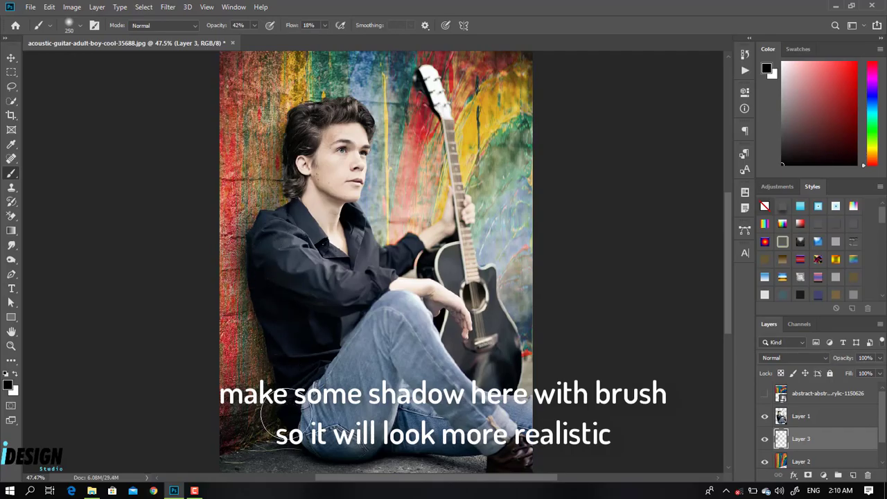
pyautogui.moveTo(284, 423)
pyautogui.mouseDown()
pyautogui.moveTo(268, 296)
pyautogui.moveTo(272, 231)
pyautogui.moveTo(277, 337)
pyautogui.moveTo(305, 399)
pyautogui.moveTo(273, 242)
pyautogui.moveTo(294, 180)
pyautogui.moveTo(297, 208)
pyautogui.moveTo(309, 118)
pyautogui.moveTo(279, 169)
pyautogui.moveTo(276, 219)
pyautogui.mouseUp()
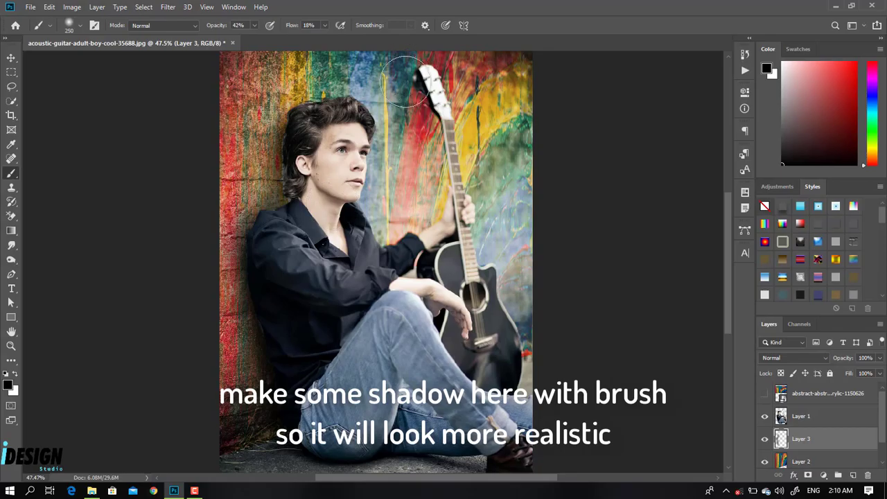
pyautogui.moveTo(406, 80)
pyautogui.mouseDown()
pyautogui.moveTo(430, 104)
pyautogui.moveTo(426, 90)
pyautogui.moveTo(419, 103)
pyautogui.moveTo(421, 76)
pyautogui.moveTo(435, 98)
pyautogui.mouseUp()
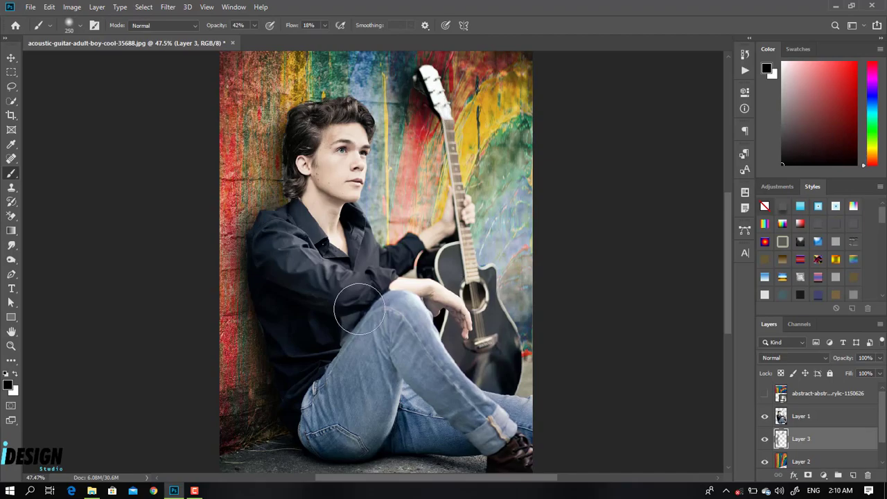
pyautogui.scroll(3, 426, 286)
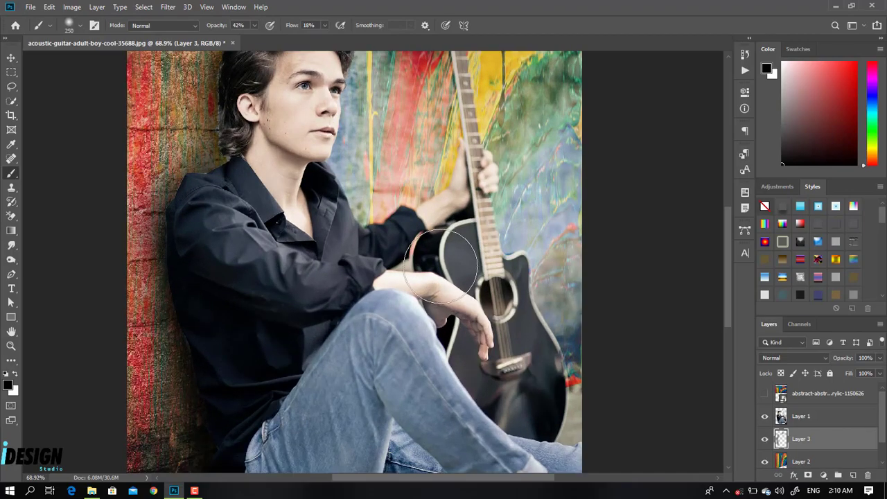
pyautogui.scroll(-2, 421, 271)
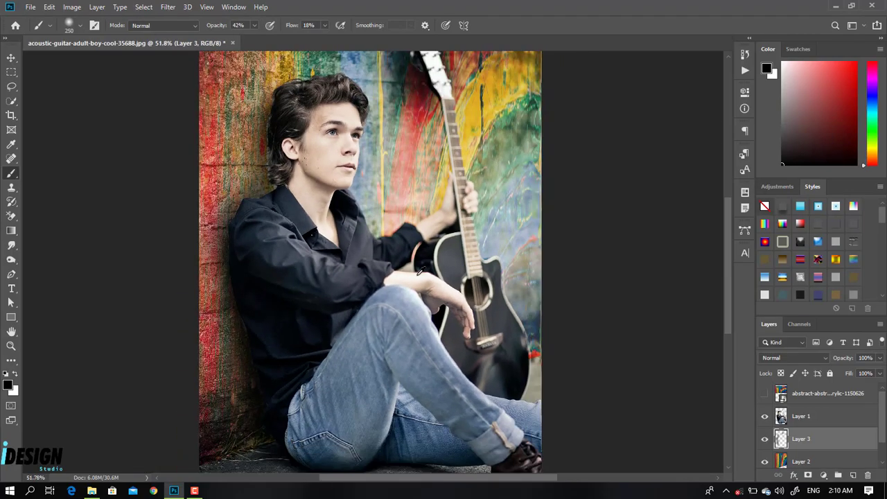
pyautogui.scroll(2, 414, 266)
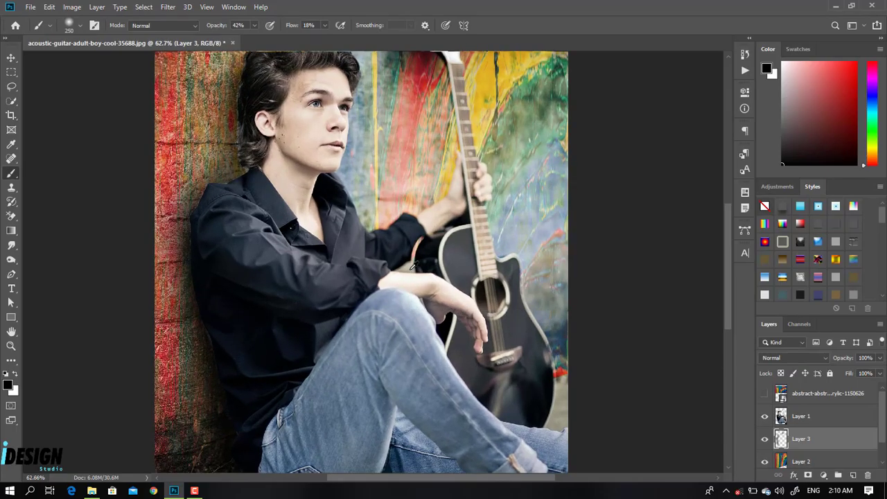
pyautogui.scroll(-2, 412, 268)
pyautogui.scroll(-1, 414, 269)
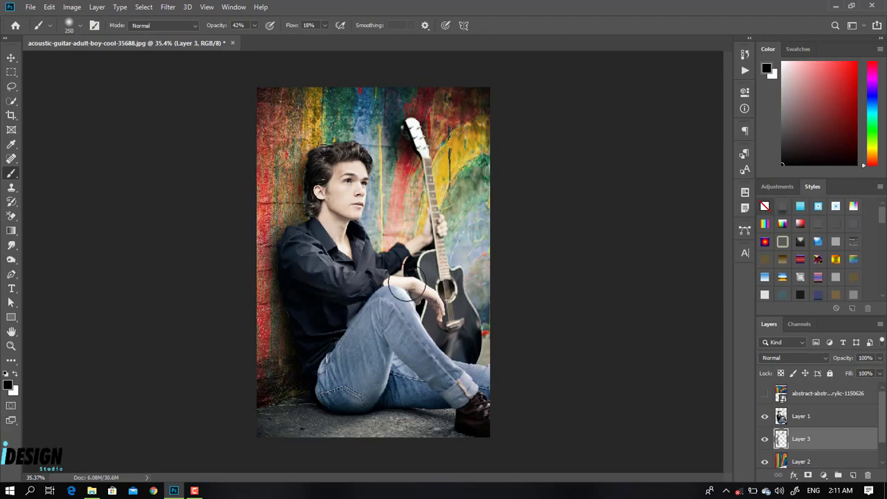
pyautogui.scroll(1, 403, 285)
pyautogui.scroll(1, 403, 285)
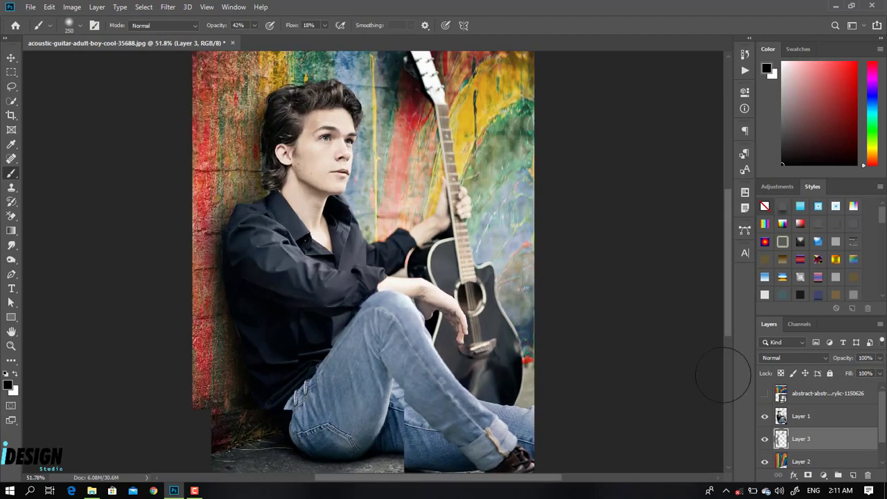
# - Add a layer mask to Layer 1 and set a hard round 20 px brush at 100% opacity and flow
pyautogui.click(808, 417)
pyautogui.click(808, 475)
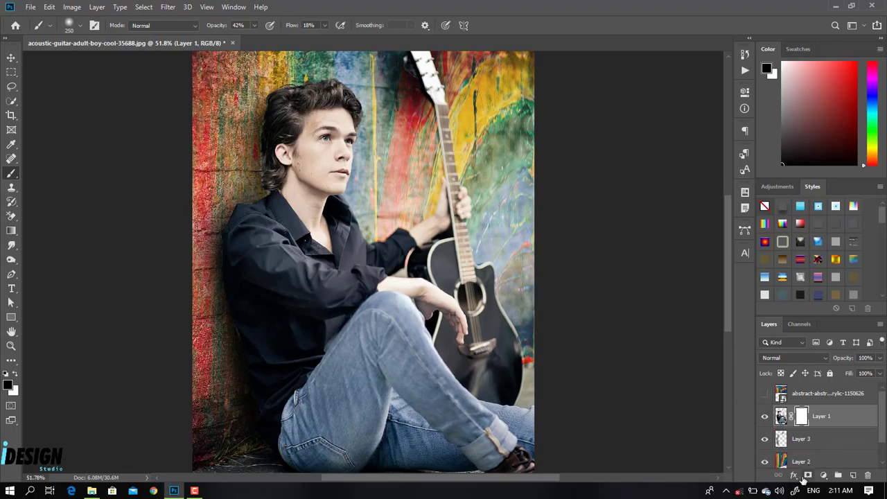
pyautogui.scroll(3, 393, 274)
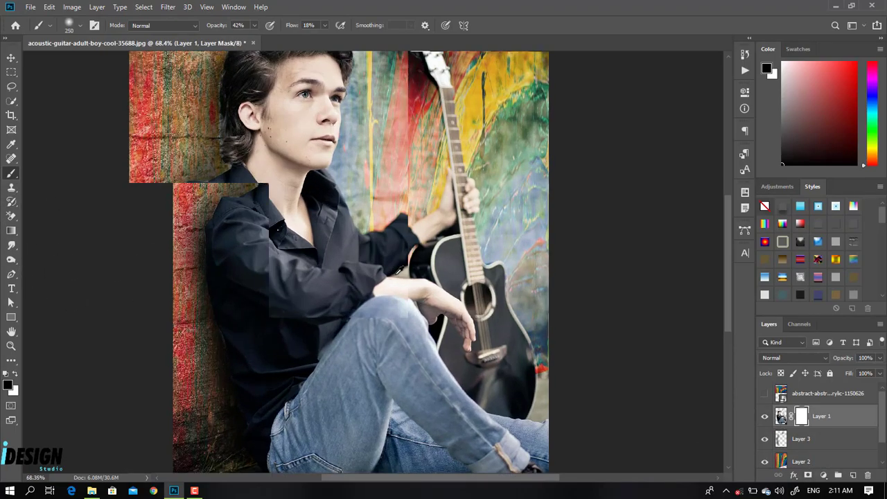
pyautogui.press('[')
pyautogui.press('[')
pyautogui.press('[')
pyautogui.press('[')
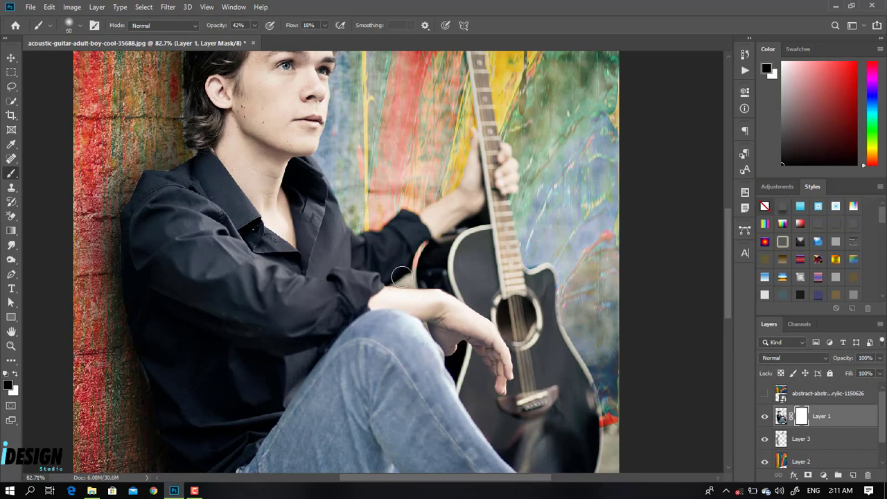
pyautogui.press('[')
pyautogui.press('[')
pyautogui.press('[')
pyautogui.press('[')
pyautogui.press('[')
pyautogui.press('[')
pyautogui.press('[')
pyautogui.moveTo(288, 28); pyautogui.dragTo(294, 33)
pyautogui.moveTo(221, 27); pyautogui.dragTo(264, 27)
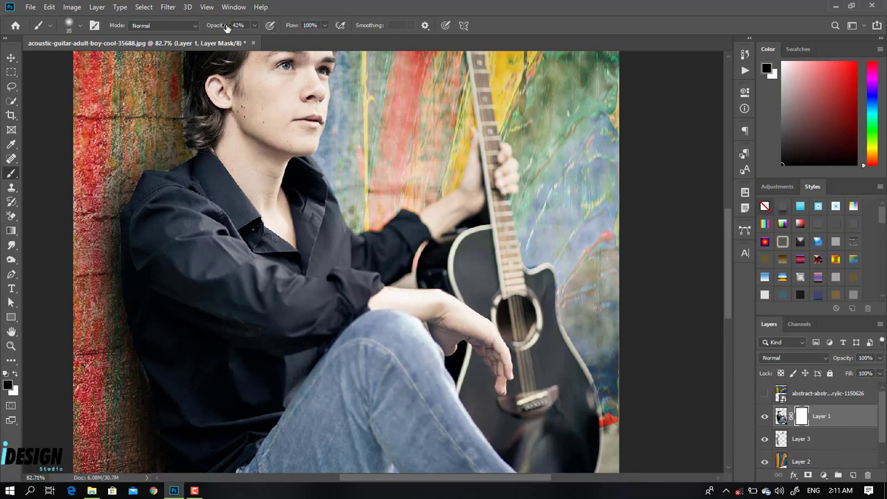
pyautogui.rightClick(414, 289)
pyautogui.click(458, 388)
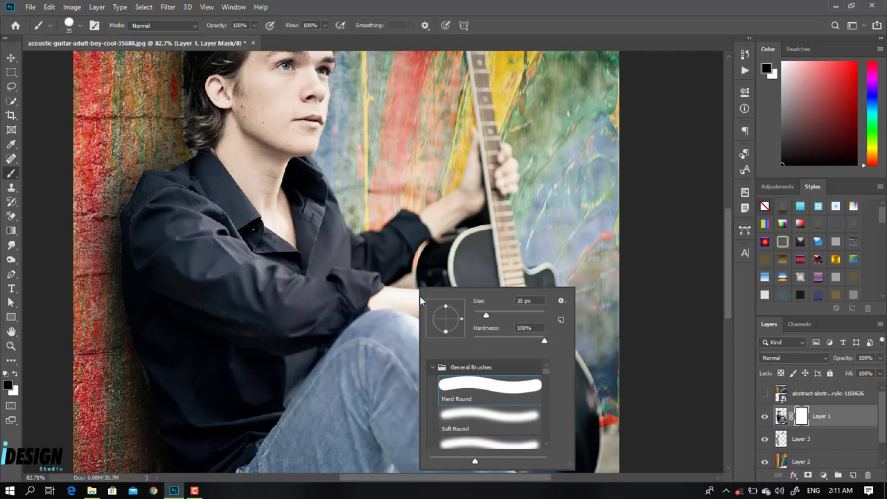
pyautogui.press('Return')
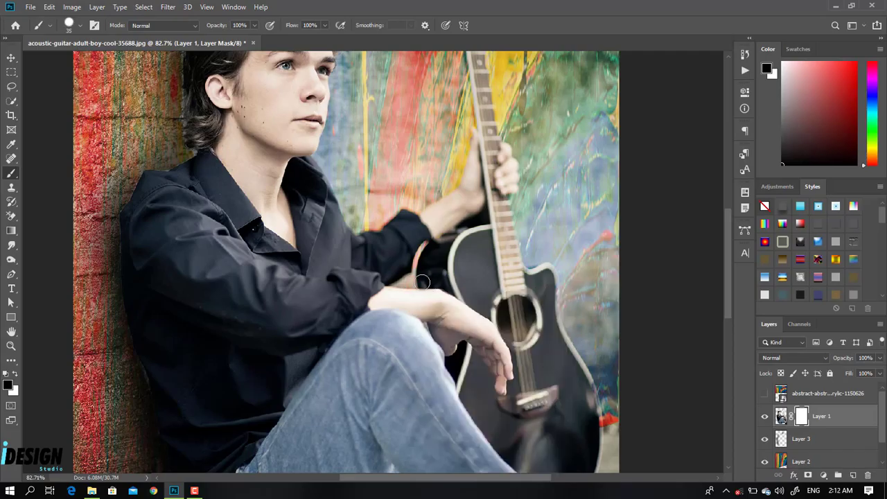
pyautogui.press('[')
pyautogui.press('[')
# - Paint black on the mask near the elbow to hide leftover background, then swap to white
pyautogui.moveTo(409, 278)
pyautogui.mouseDown()
pyautogui.moveTo(402, 283)
pyautogui.moveTo(412, 284)
pyautogui.mouseUp()
pyautogui.press('x')
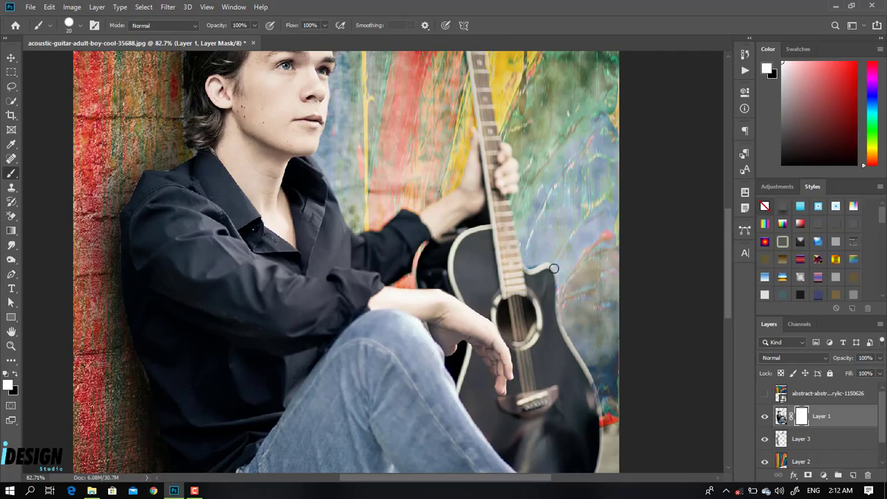
pyautogui.scroll(-1, 418, 305)
pyautogui.scroll(-1, 418, 305)
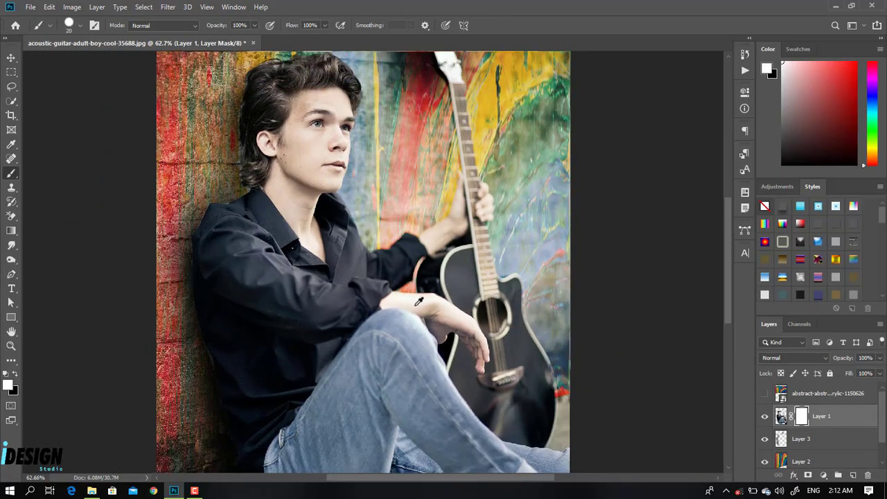
pyautogui.scroll(-2, 418, 305)
pyautogui.scroll(-1, 419, 305)
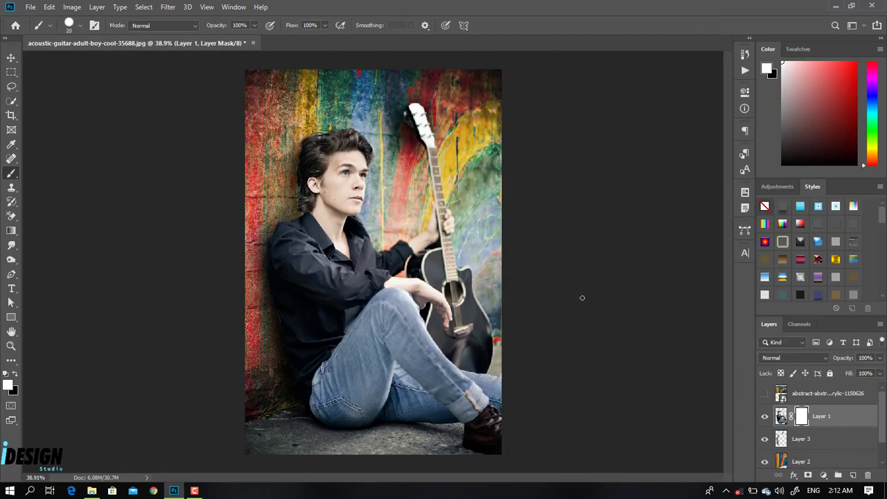
# - Make Layer 3, the painted shadow layer, active in the Layers panel
pyautogui.click(804, 439)
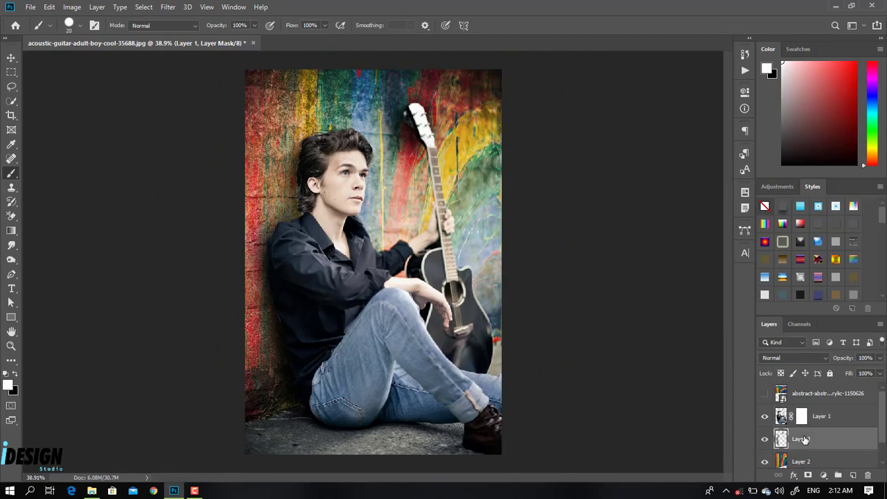